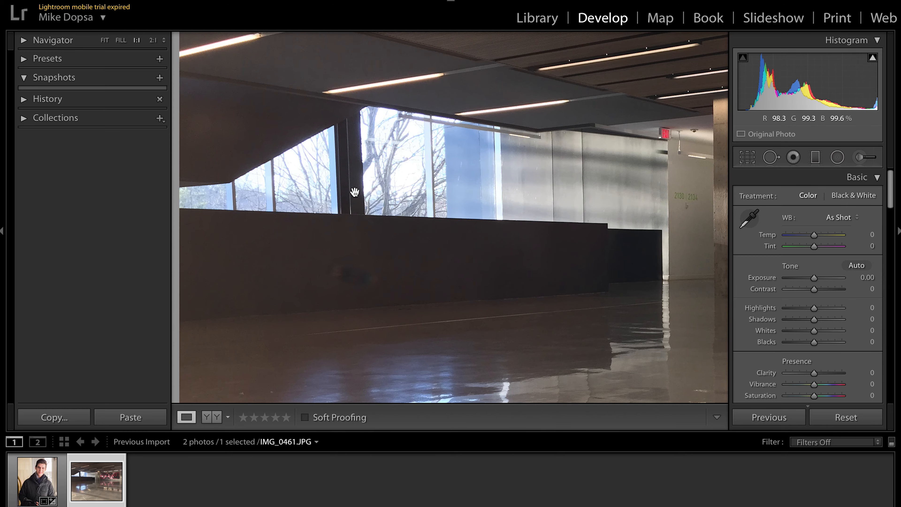
Check the photo for highlight clipping, toggling the clipping overlay and examining the bright windows up close and at full view
click(873, 57)
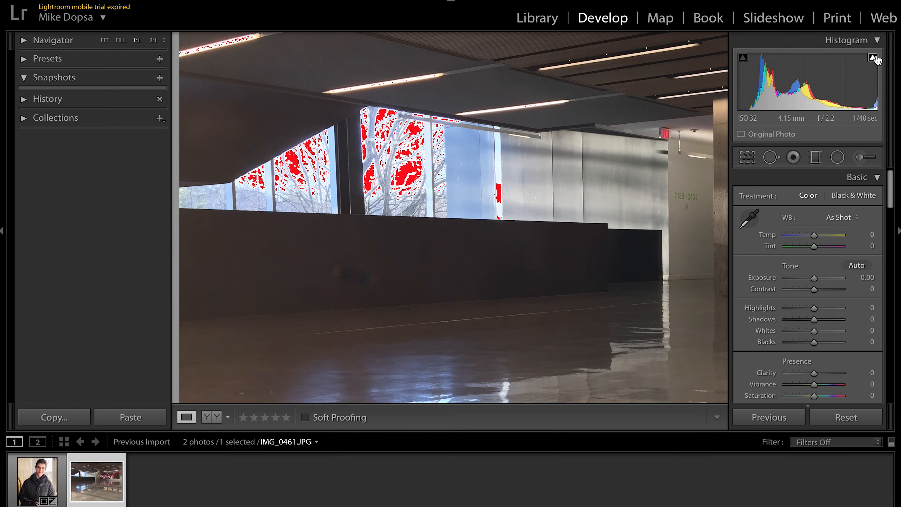
click(874, 58)
click(876, 60)
click(876, 58)
click(874, 57)
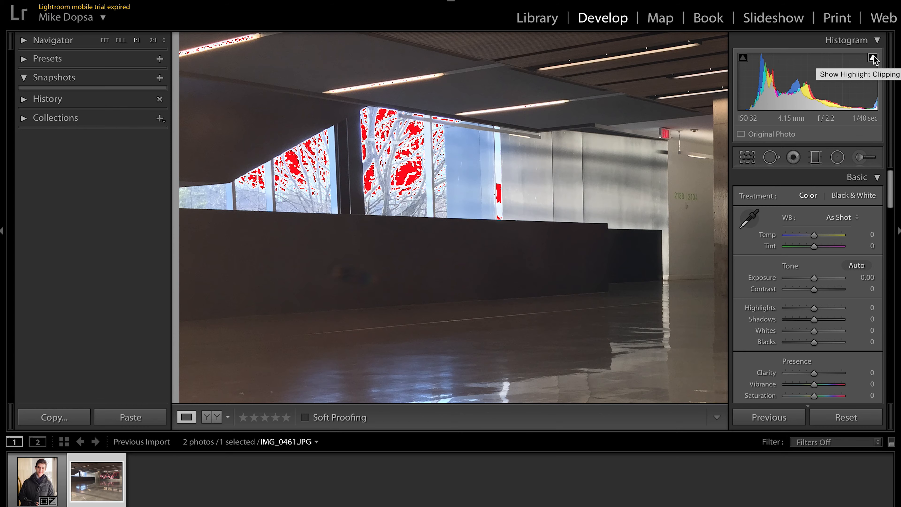
click(873, 58)
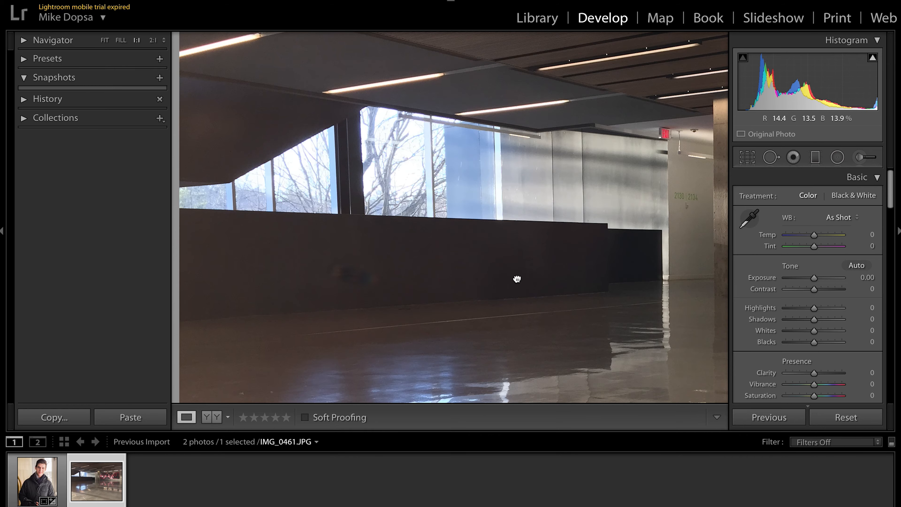
click(519, 281)
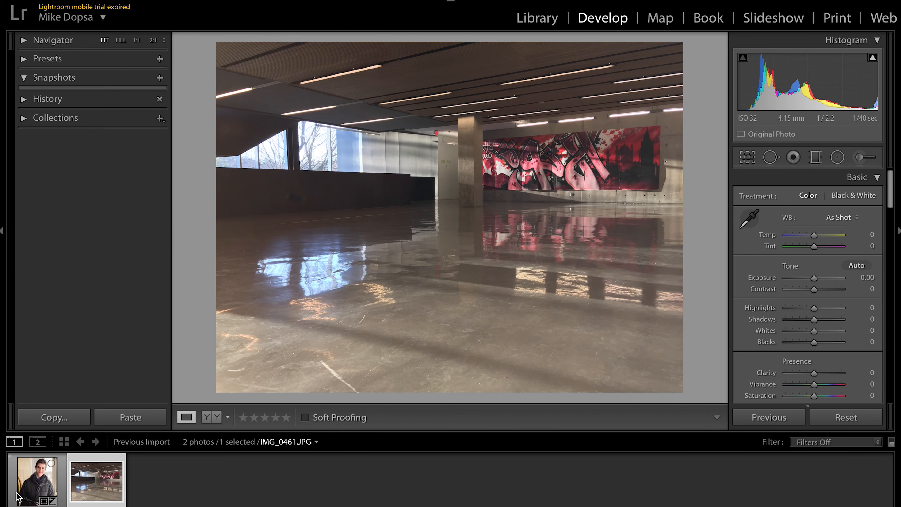
click(324, 136)
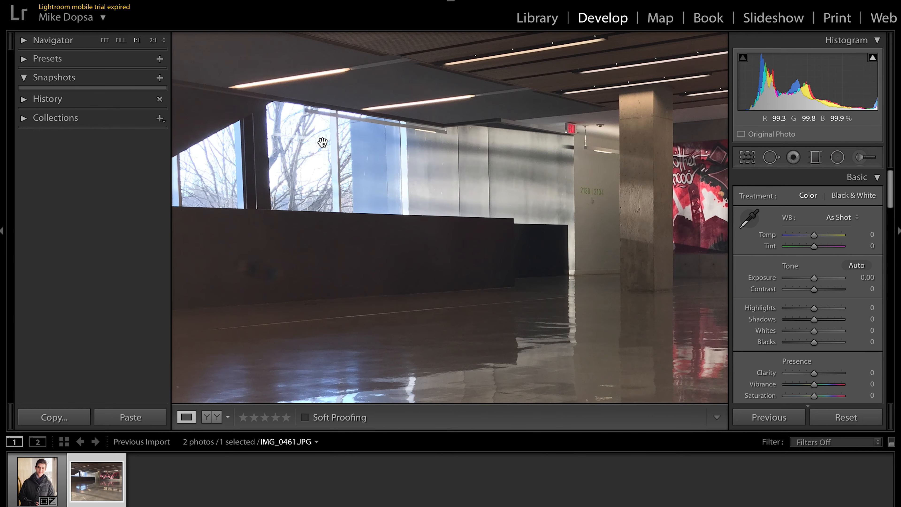
click(873, 58)
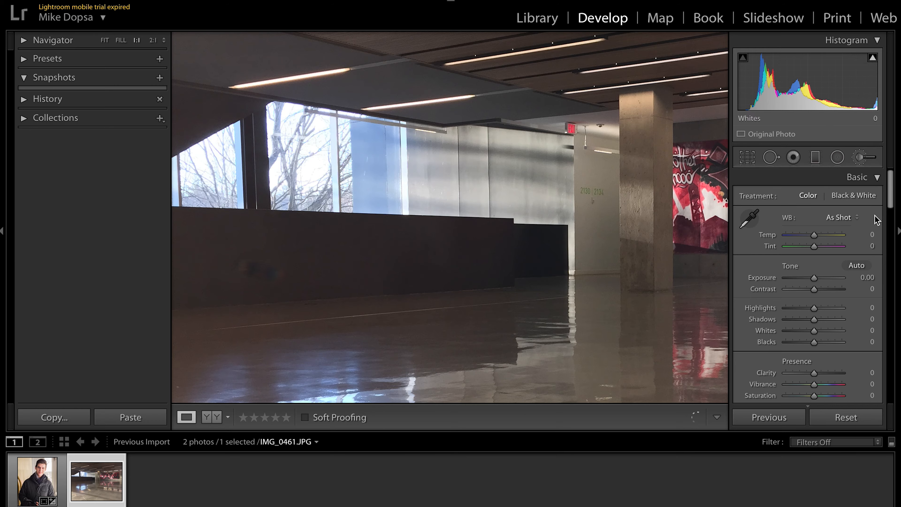
Try Highlights at −94 and +100 and Whites at +100, and reset both to 0
drag(813, 307, 785, 307)
click(575, 282)
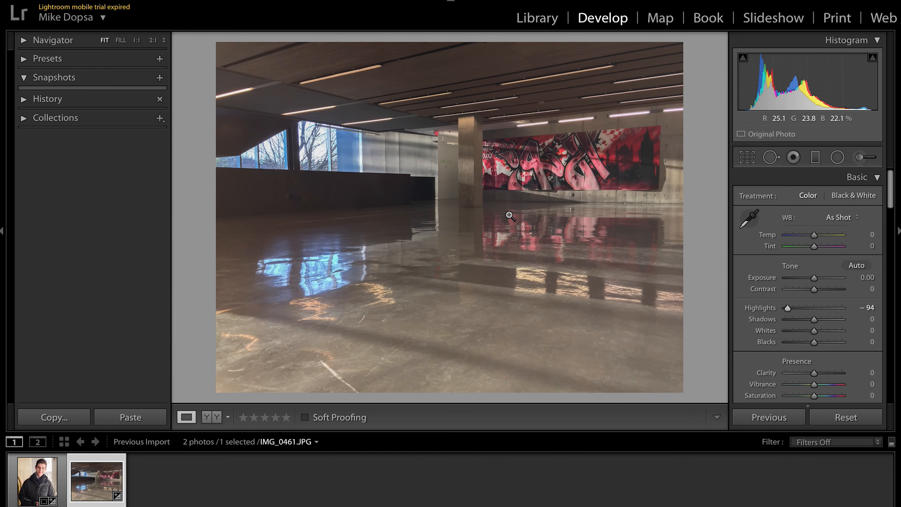
drag(788, 309, 839, 301)
drag(815, 331, 858, 331)
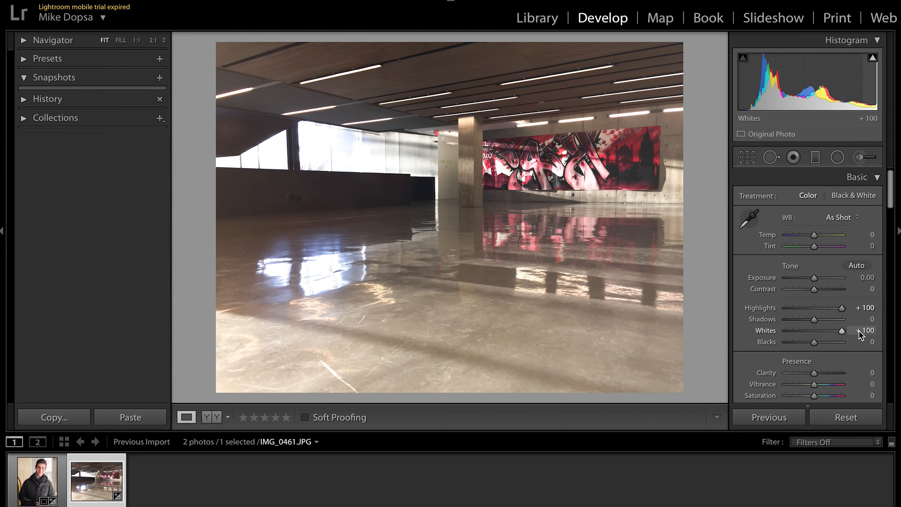
double_click(841, 331)
drag(836, 307, 811, 308)
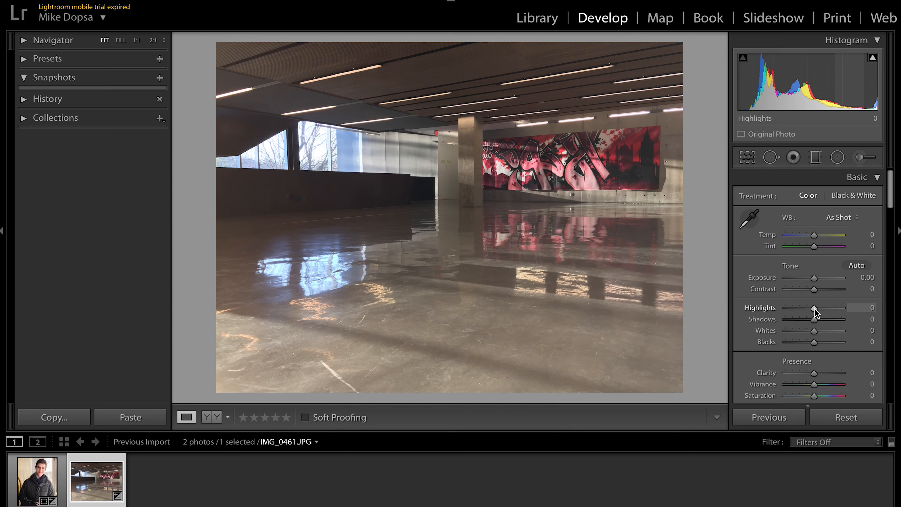
Set the Highlights to −75 and the Whites to −20 to recover detail in the windows
drag(814, 308, 792, 305)
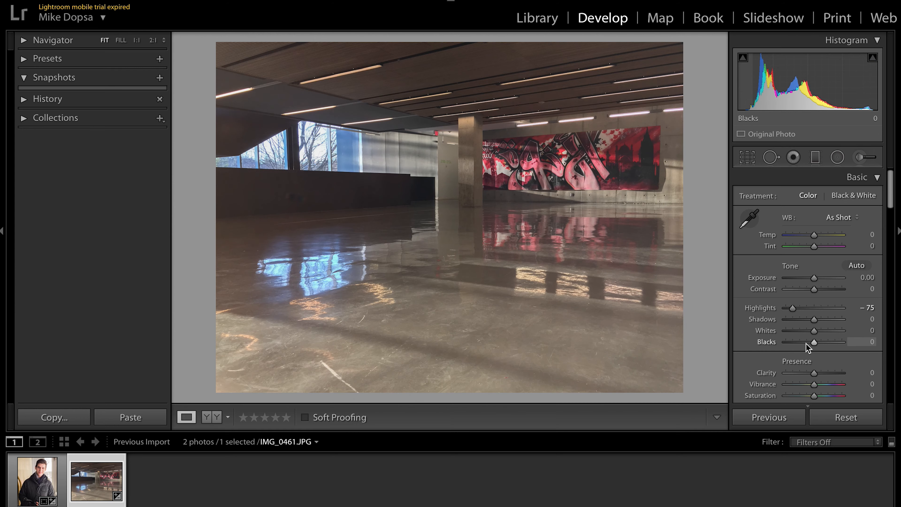
mouse_move(813, 331)
mouse_down()
mouse_move(785, 324)
mouse_move(804, 330)
mouse_up()
double_click(809, 331)
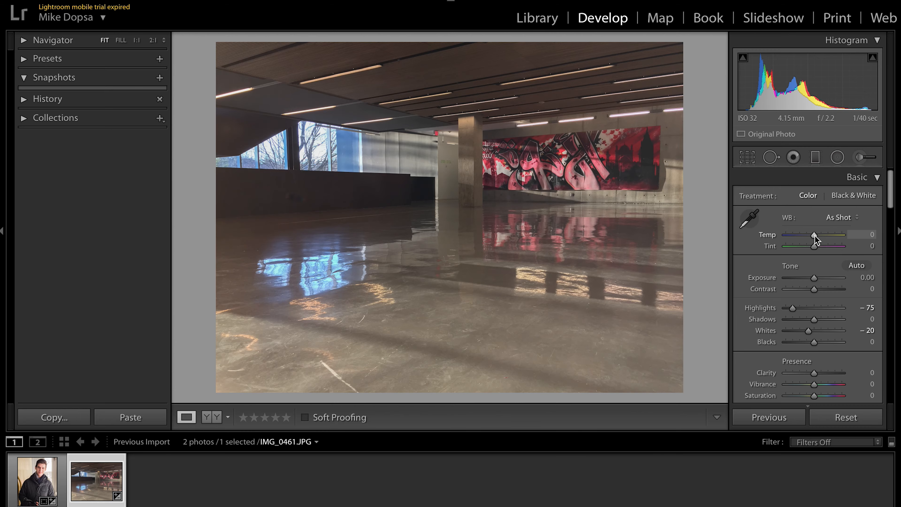
Test the white balance Temp at +68, reset it to 0, and set the Tint to +16
drag(815, 235, 833, 234)
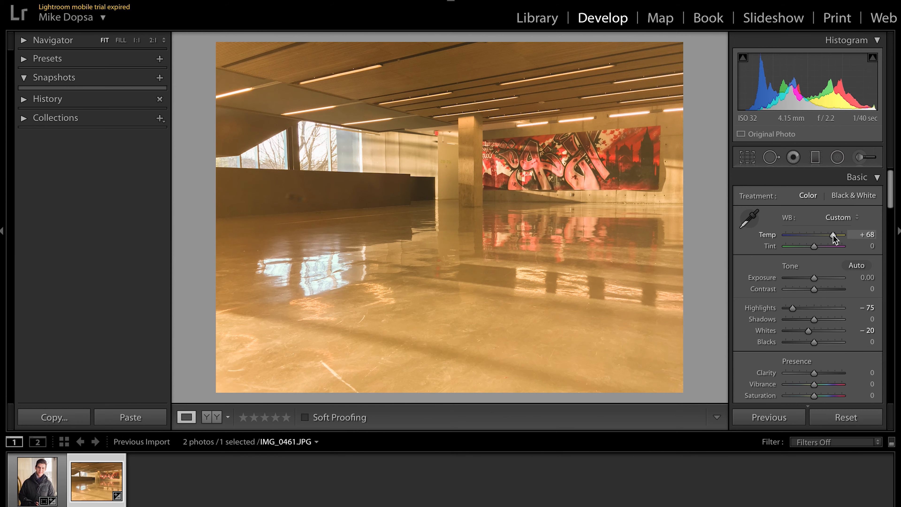
double_click(830, 234)
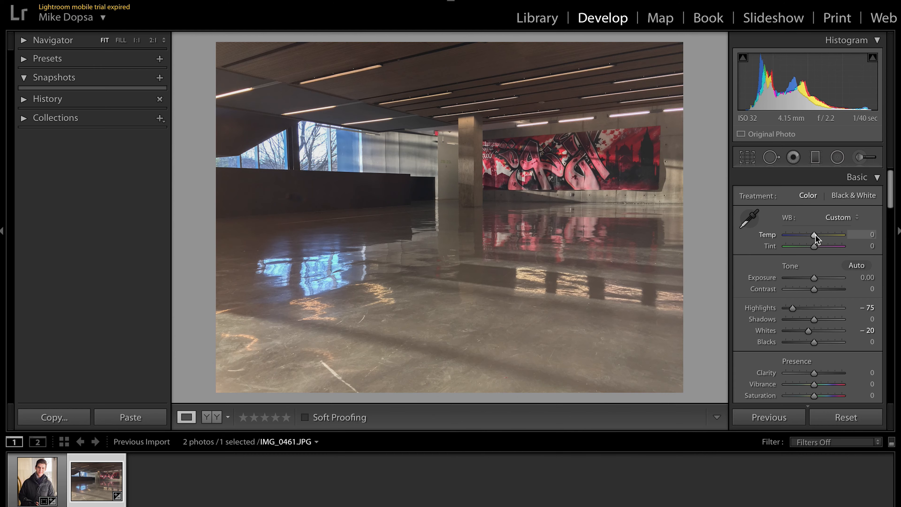
mouse_move(815, 235)
mouse_down()
mouse_move(777, 231)
mouse_move(834, 233)
mouse_move(792, 246)
mouse_move(819, 245)
mouse_up()
double_click(833, 233)
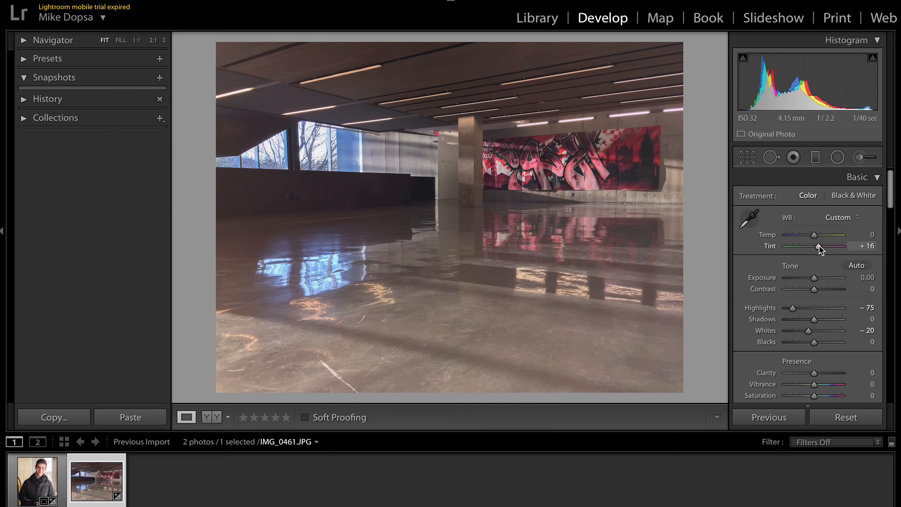
Inspect the graffiti mural up close, try a slightly warmer Temp, and reset it to 0
click(543, 167)
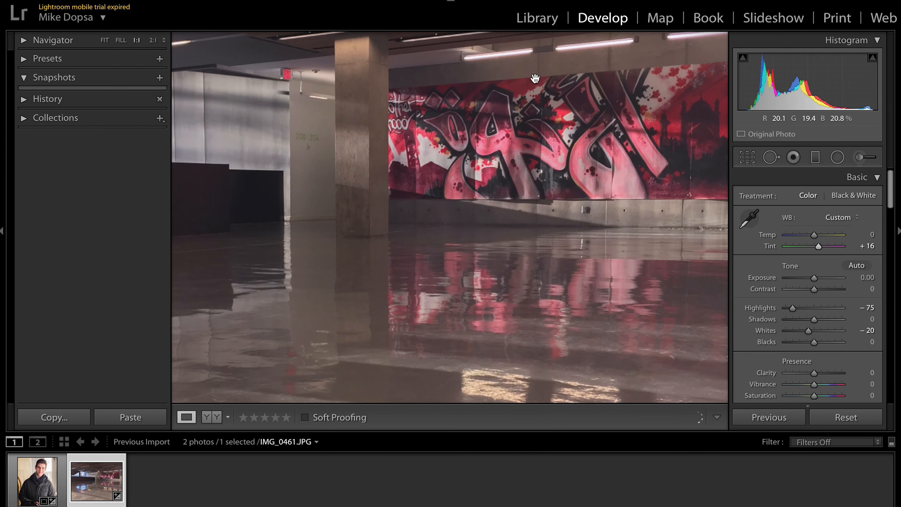
click(543, 166)
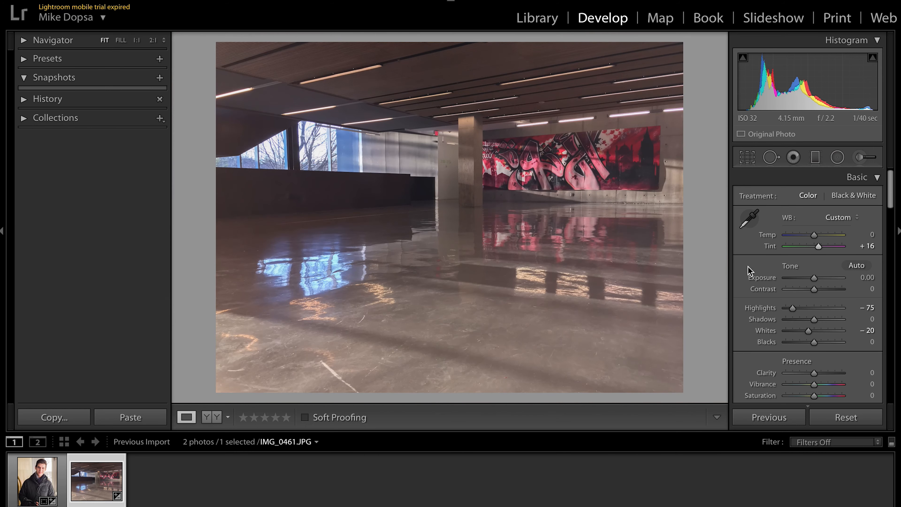
drag(815, 234, 821, 235)
double_click(821, 235)
Test the extremes of Vibrance and Saturation, and set Vibrance to +42 and Saturation to +17
scroll(856, 256, down, 2)
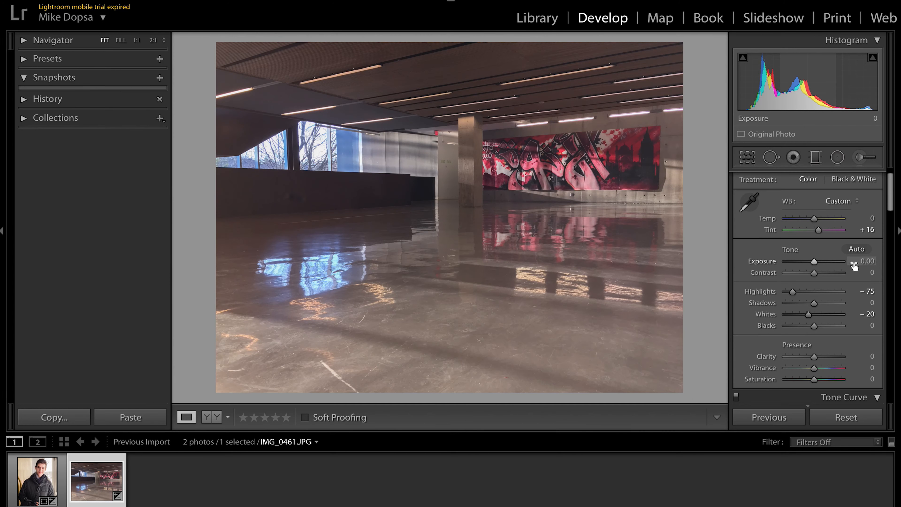
scroll(844, 310, down, 1)
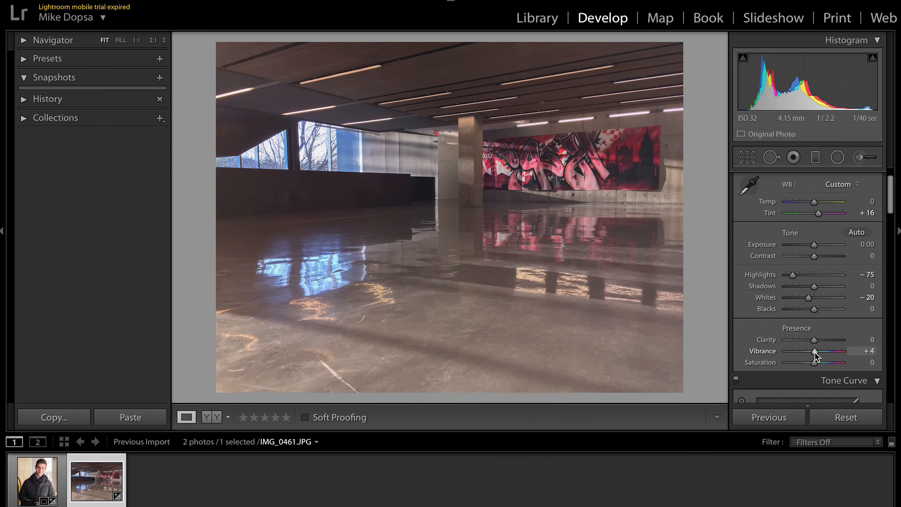
drag(814, 351, 863, 351)
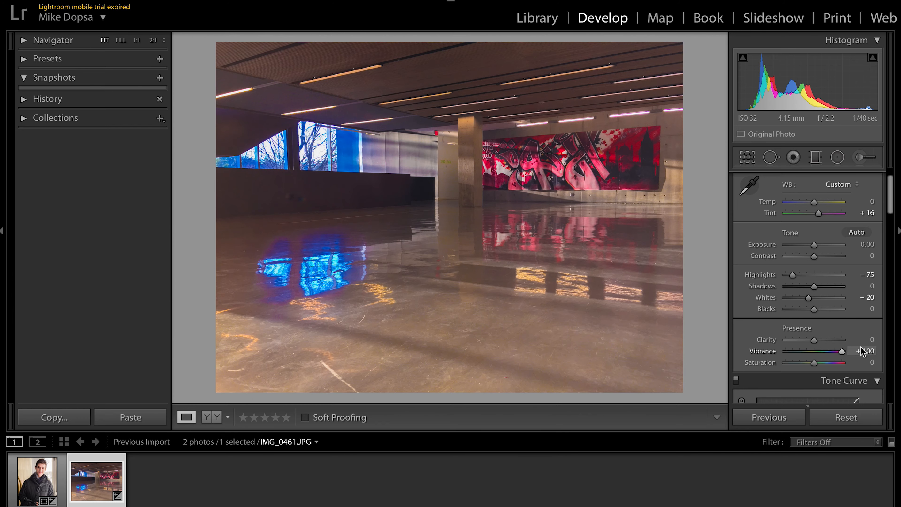
drag(841, 351, 779, 366)
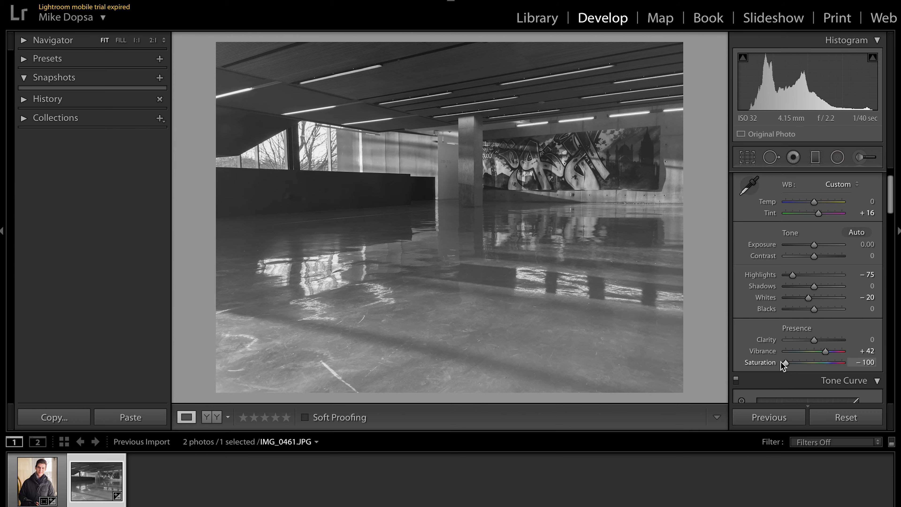
drag(785, 365, 816, 363)
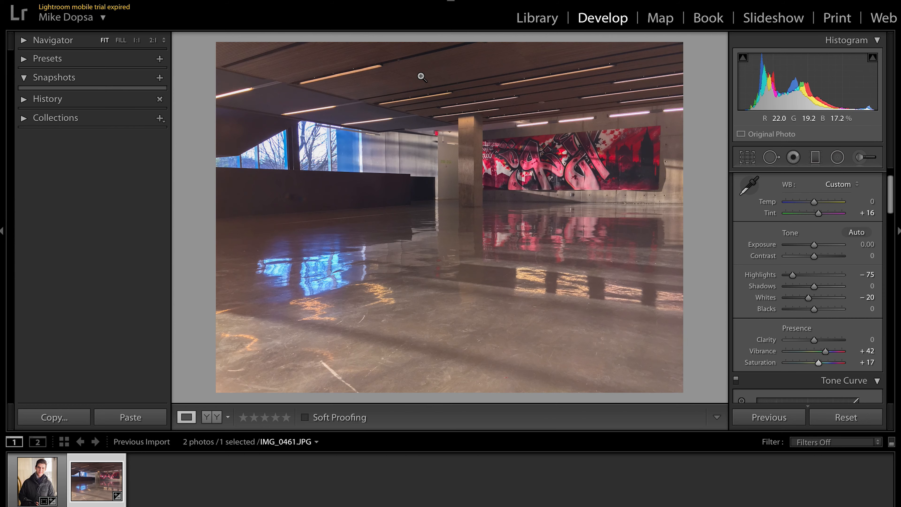
Raise the Saturation to +27 and inspect the colours up close across the ceiling, windows and mural
click(393, 75)
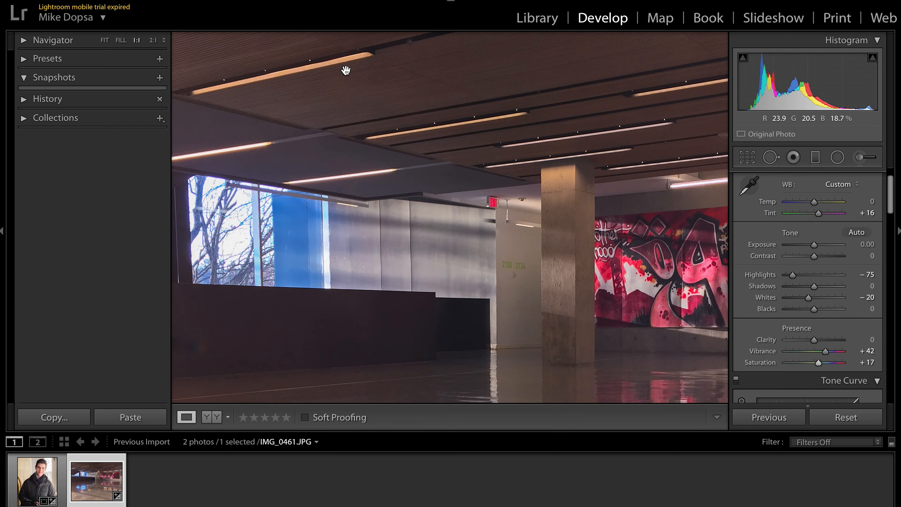
mouse_move(818, 365)
mouse_down()
mouse_move(800, 361)
mouse_move(821, 358)
mouse_up()
drag(649, 234, 298, 271)
click(285, 185)
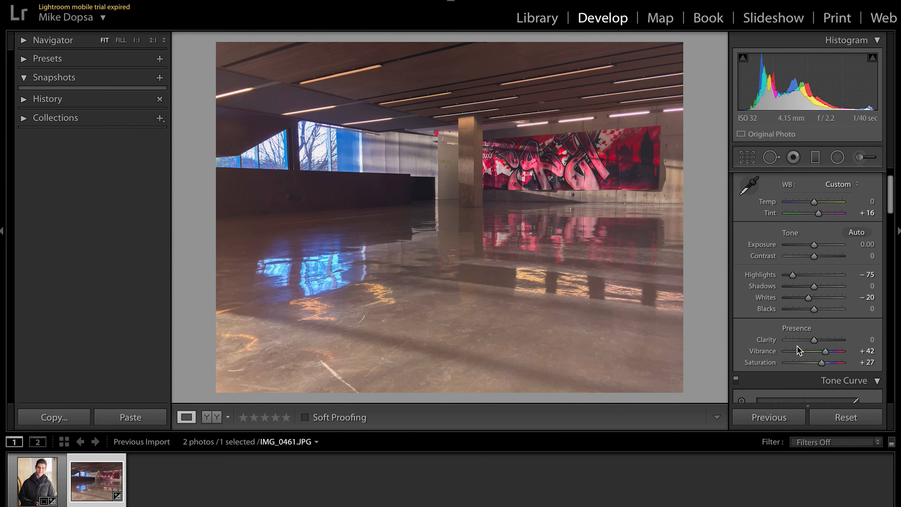
Compare the edit with the original photo and reduce the Vibrance to +18
key(backslash)
key(backslash)
key(backslash)
key(backslash)
drag(826, 351, 817, 350)
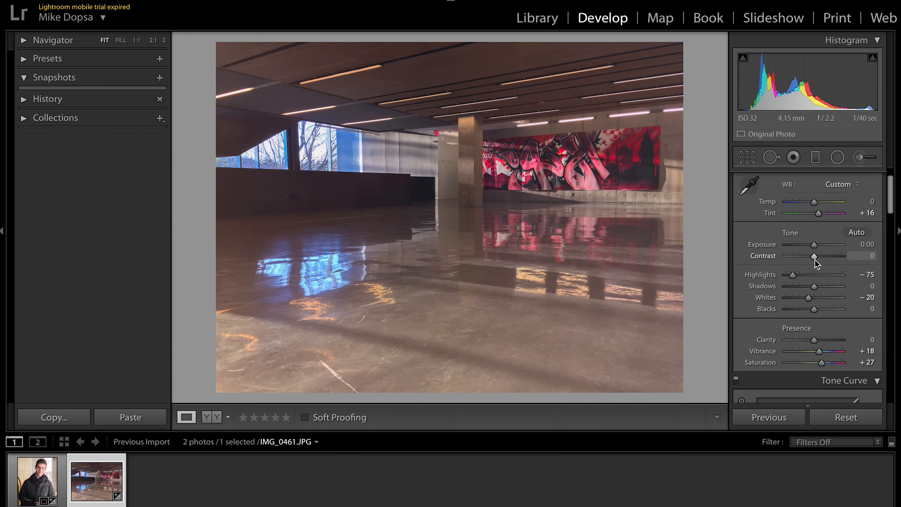
Set the Contrast to +41, checking the edit against the original photo
drag(814, 259, 815, 259)
key(backslash)
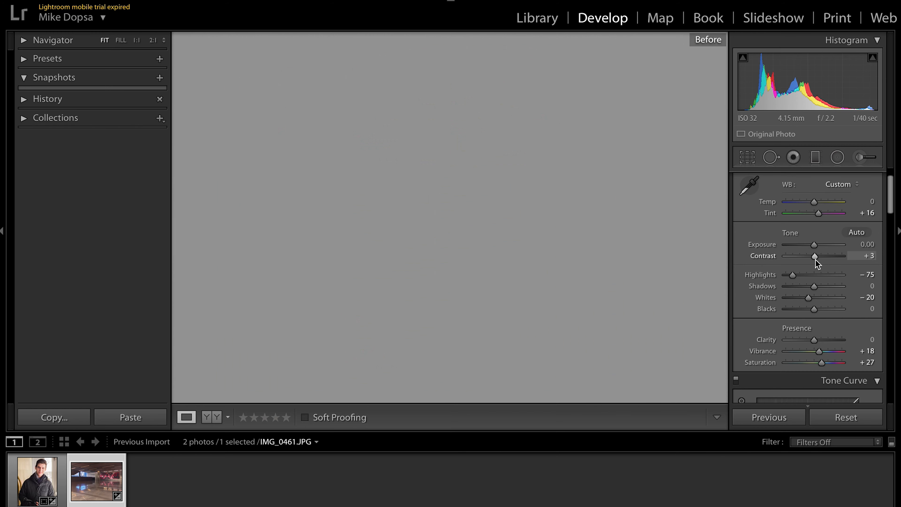
key(backslash)
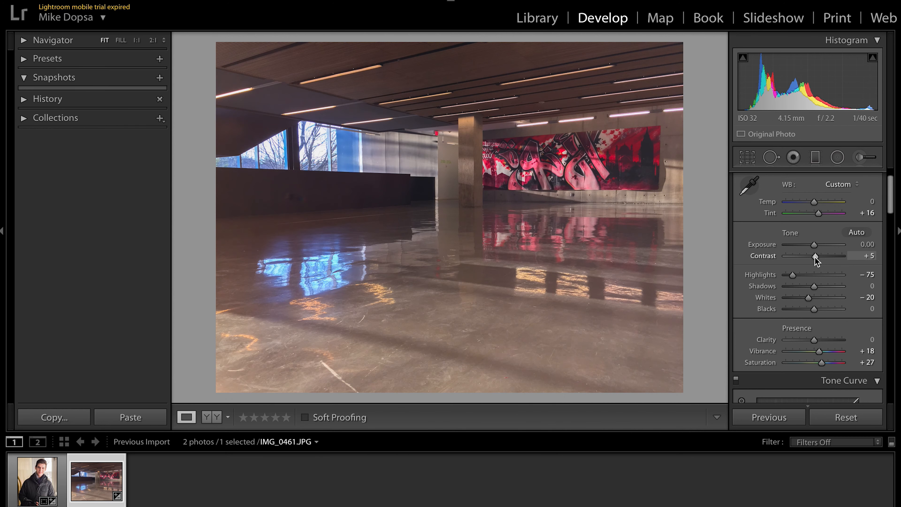
drag(817, 256, 827, 261)
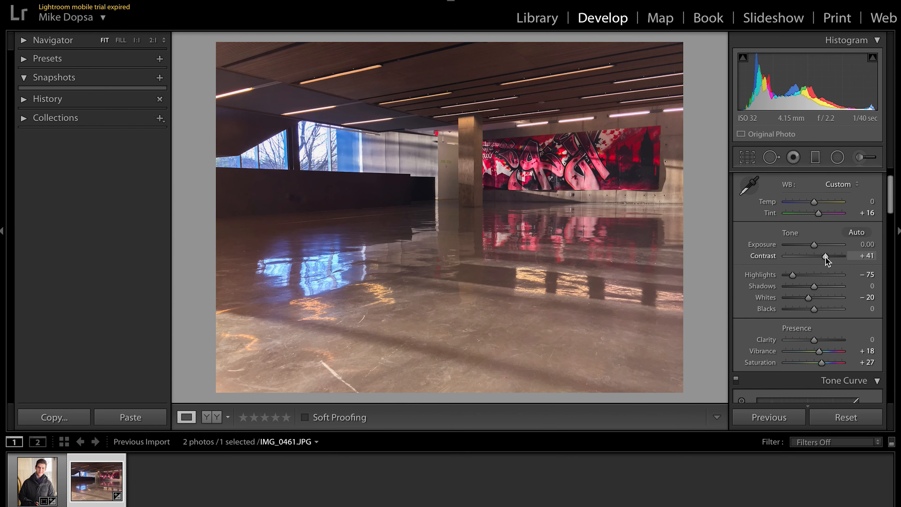
Compare the original and edited photo in the side-by-side and split before/after views, and return to the single-photo view
key(backslash)
key(backslash)
key(backslash)
click(205, 417)
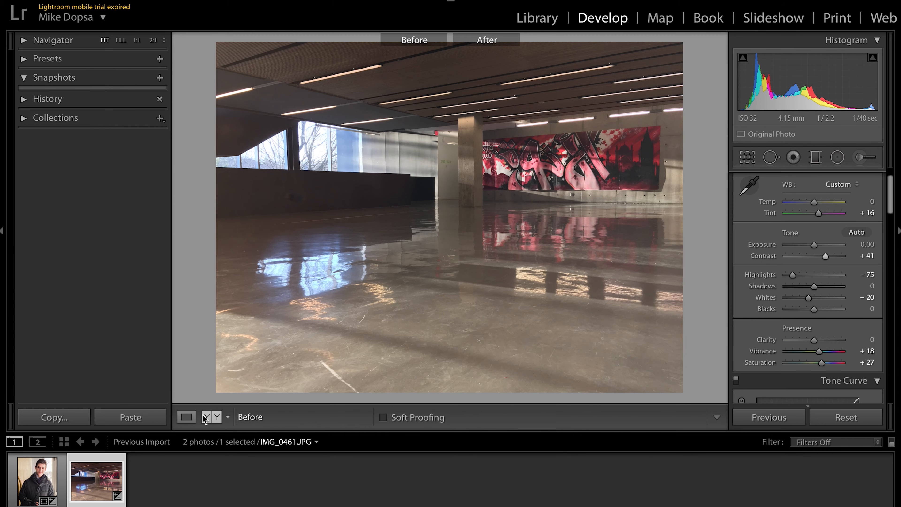
click(206, 417)
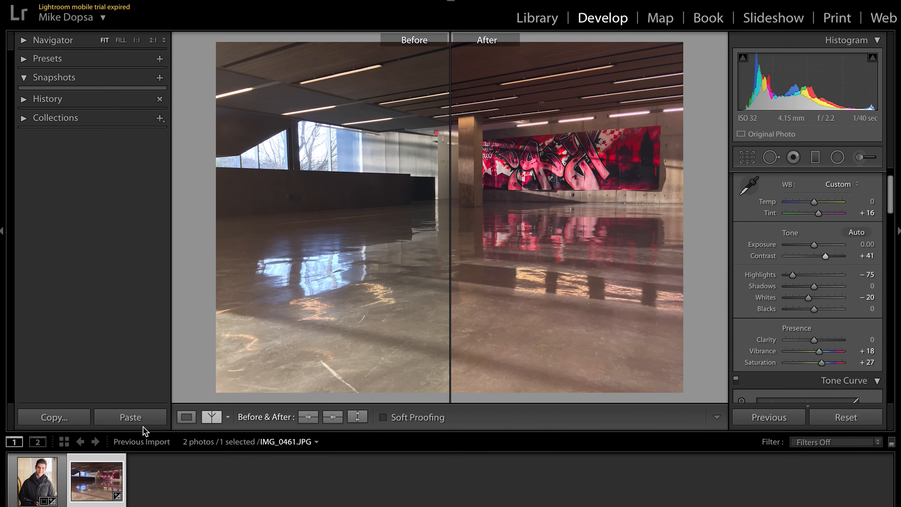
click(210, 417)
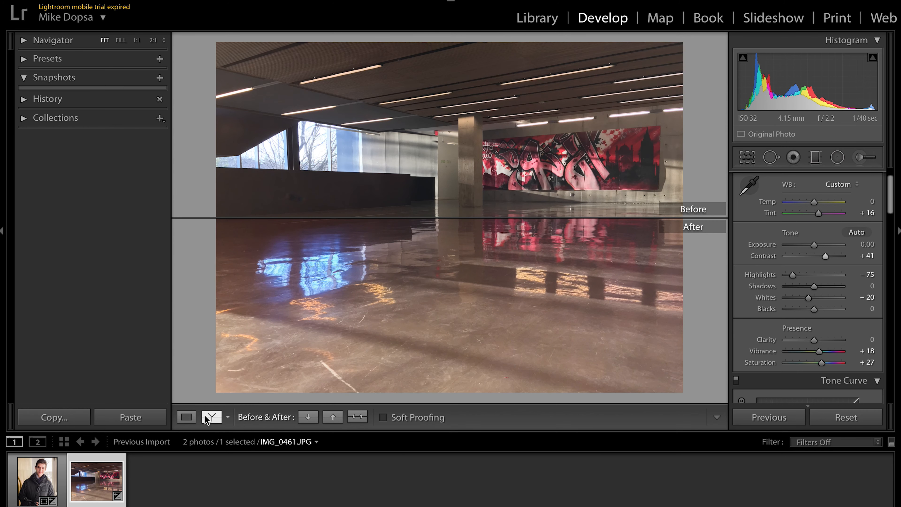
click(210, 418)
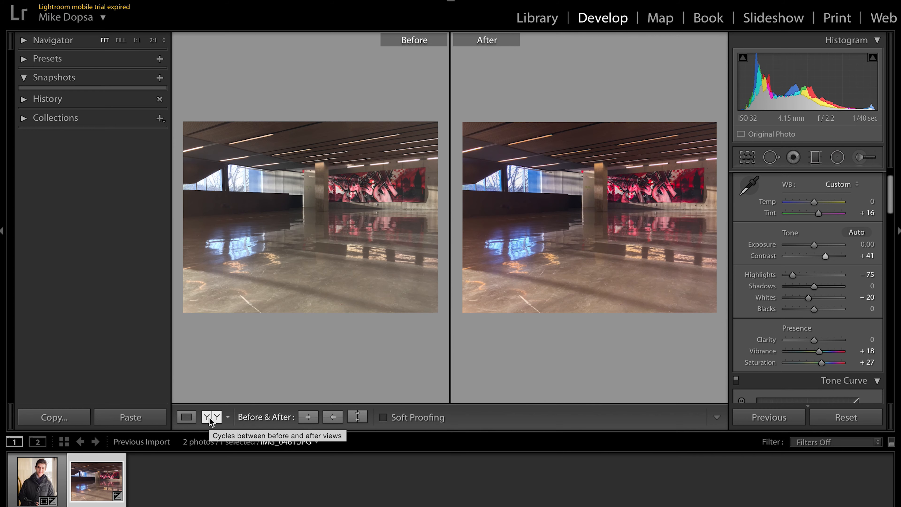
click(210, 418)
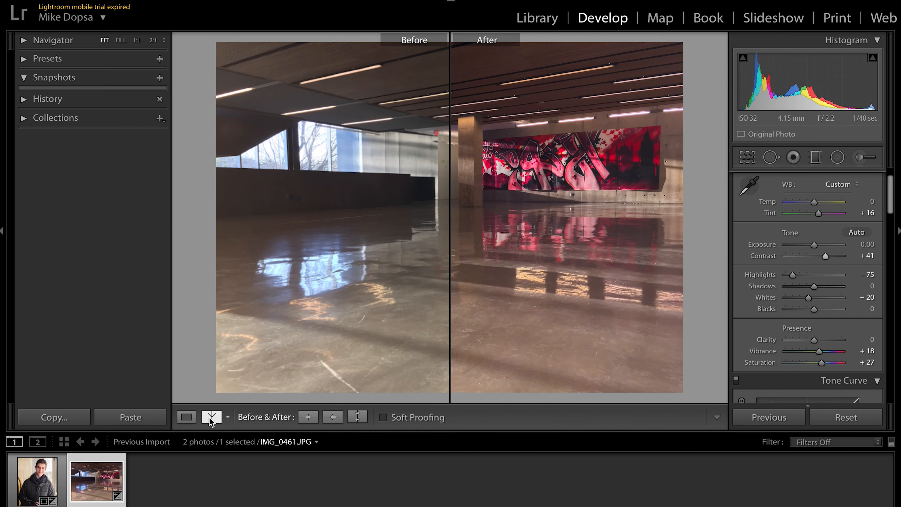
click(188, 418)
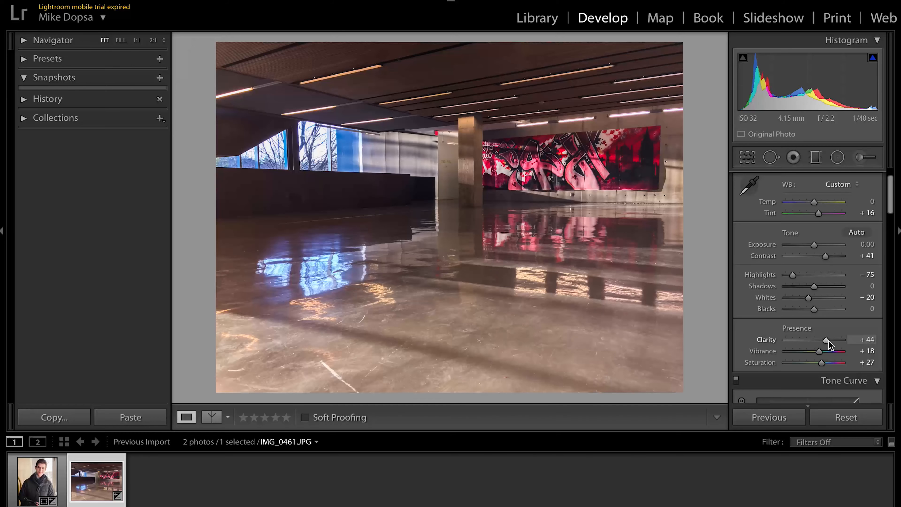
Moderate the Clarity increase and compare the result with the original photo
mouse_move(828, 340)
mouse_down()
mouse_move(817, 339)
mouse_move(842, 339)
mouse_move(822, 340)
mouse_up()
key(backslash)
key(backslash)
key(backslash)
key(backslash)
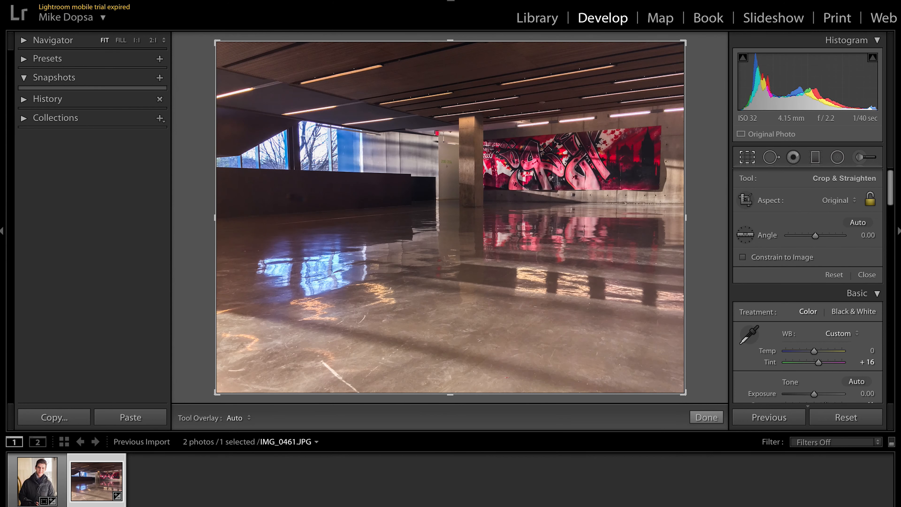
Crop the lowest strip of floor off the graffiti hall photo, adjust the framing slightly, and apply the crop
drag(451, 390, 448, 359)
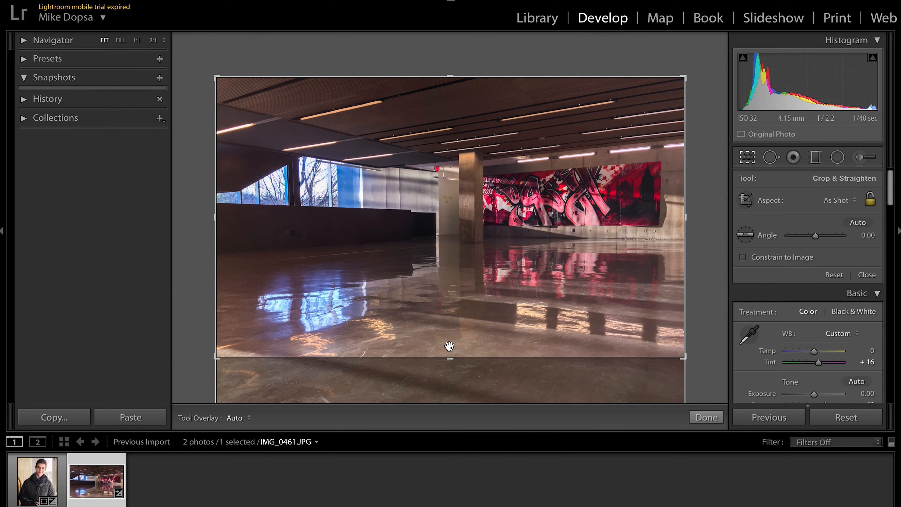
drag(451, 318, 451, 314)
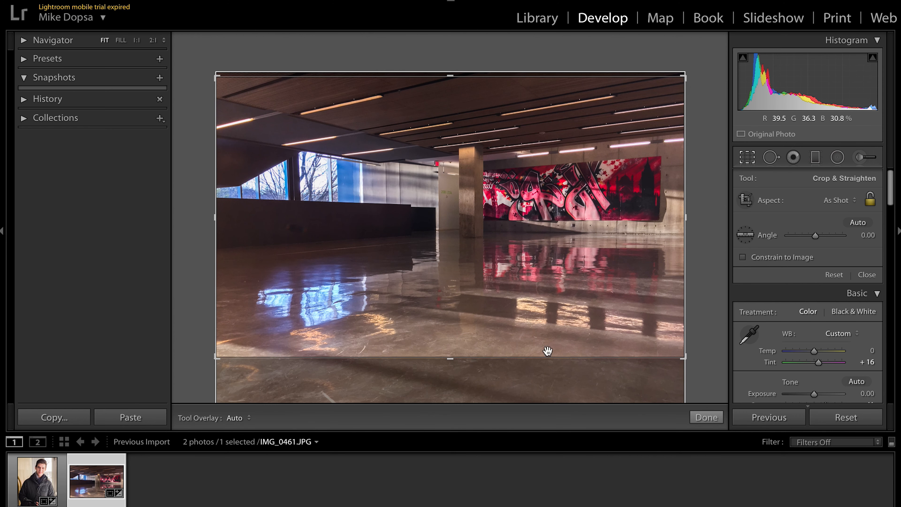
click(697, 417)
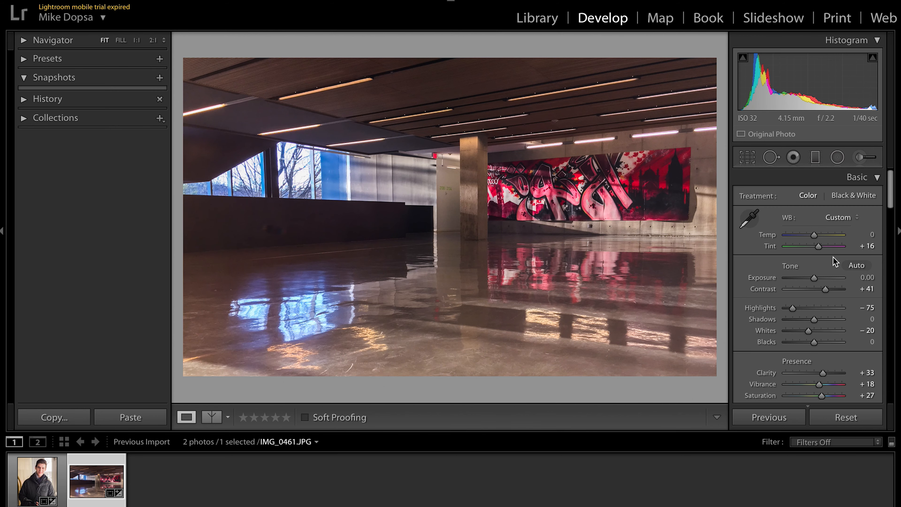
Enable the lens profile corrections for the graffiti hall photo
scroll(835, 269, down, 15)
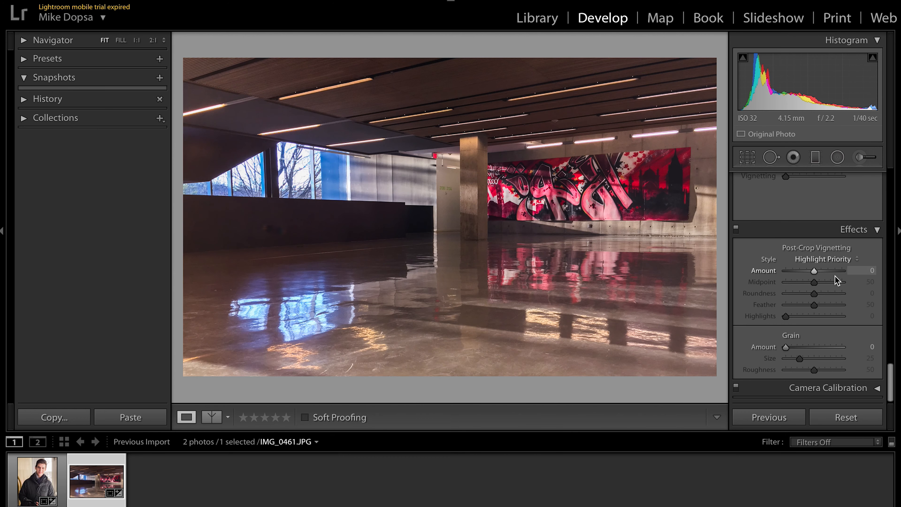
scroll(836, 281, up, 5)
scroll(836, 294, up, 1)
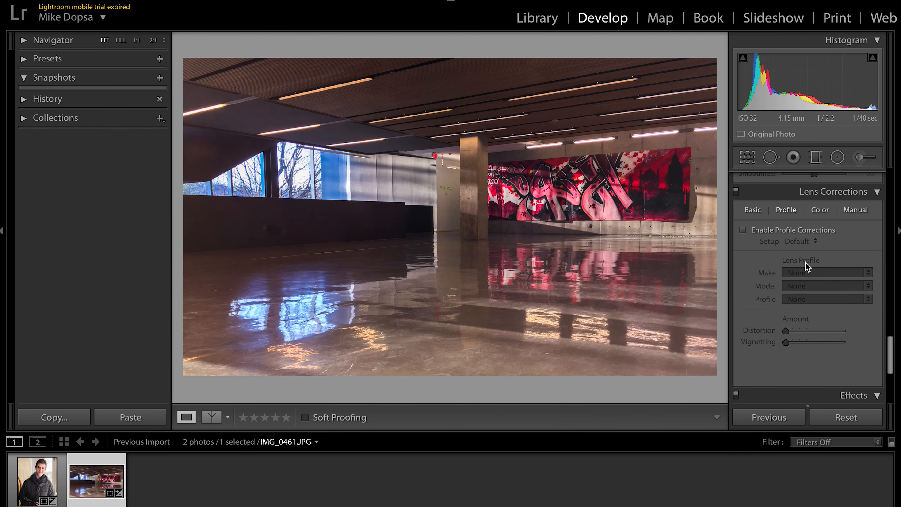
click(743, 230)
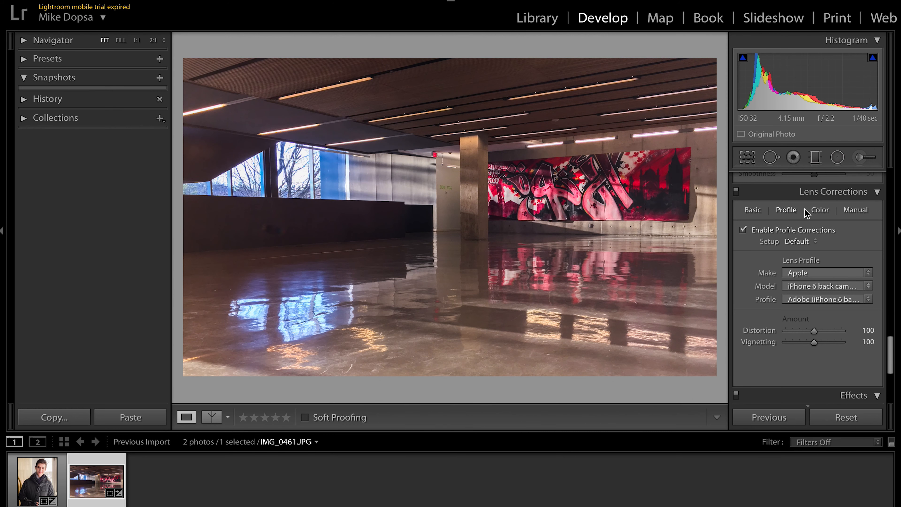
Compare the photo repeatedly with and without the lens profile corrections, leaving them enabled
click(742, 230)
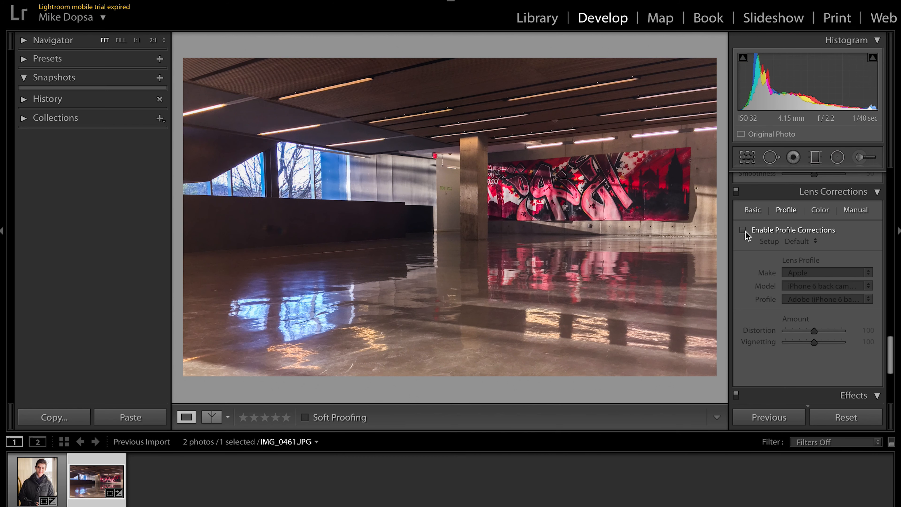
click(744, 231)
click(744, 231)
click(744, 230)
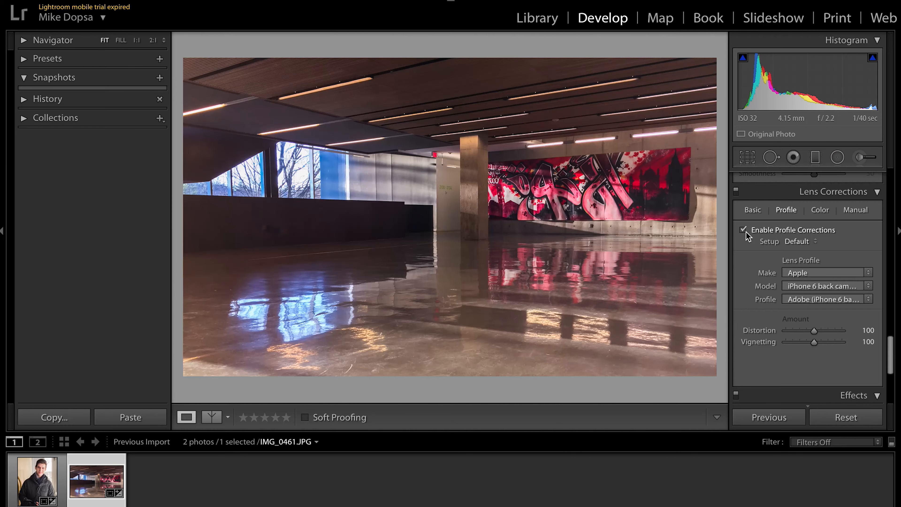
click(743, 230)
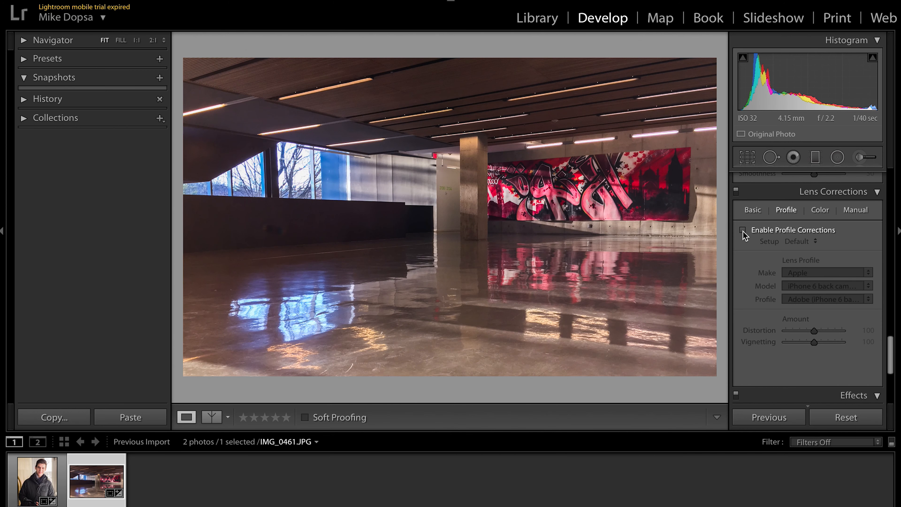
click(743, 230)
click(743, 230)
click(742, 231)
click(743, 231)
click(742, 230)
click(742, 230)
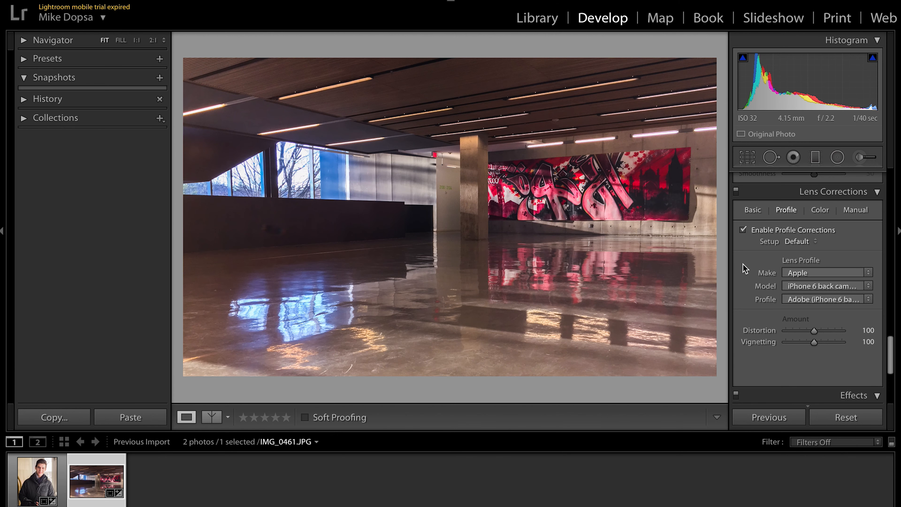
Try a stronger Distortion correction on the lens profile and return the amount to 100
click(814, 330)
click(813, 330)
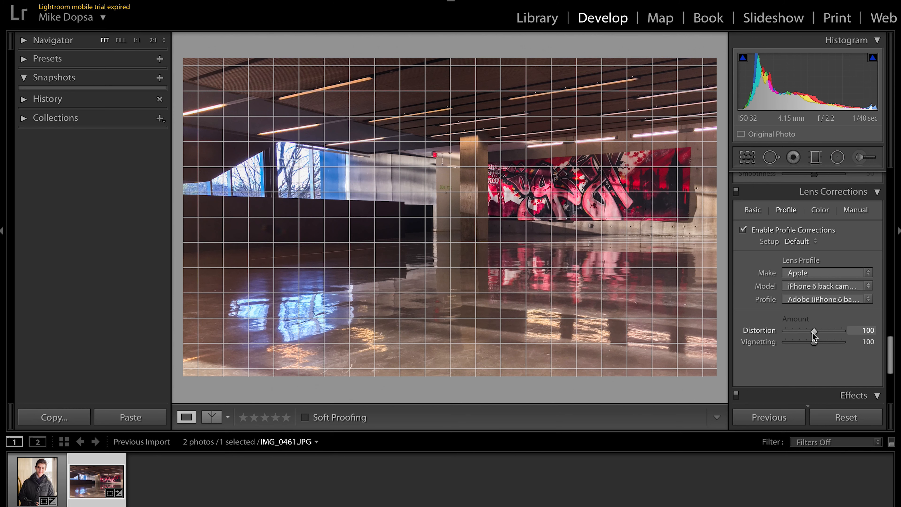
drag(814, 330, 899, 341)
drag(842, 331, 814, 332)
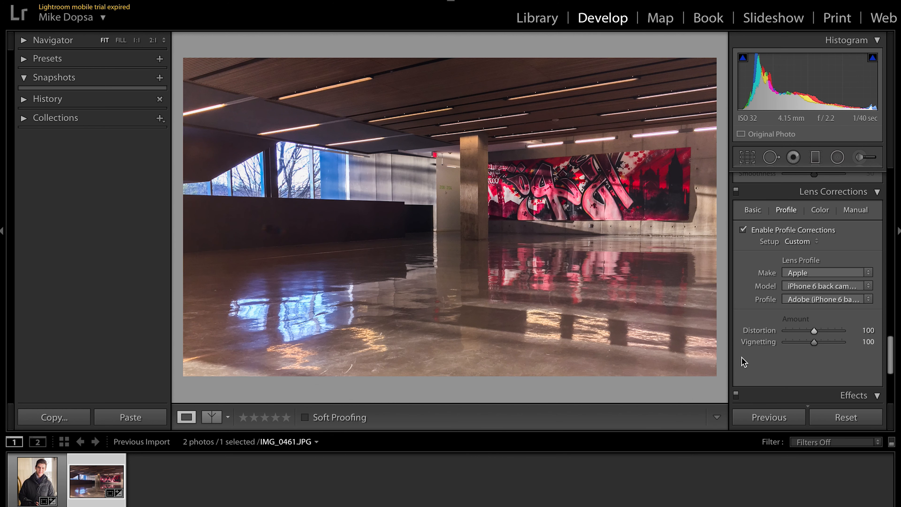
scroll(746, 369, up, 15)
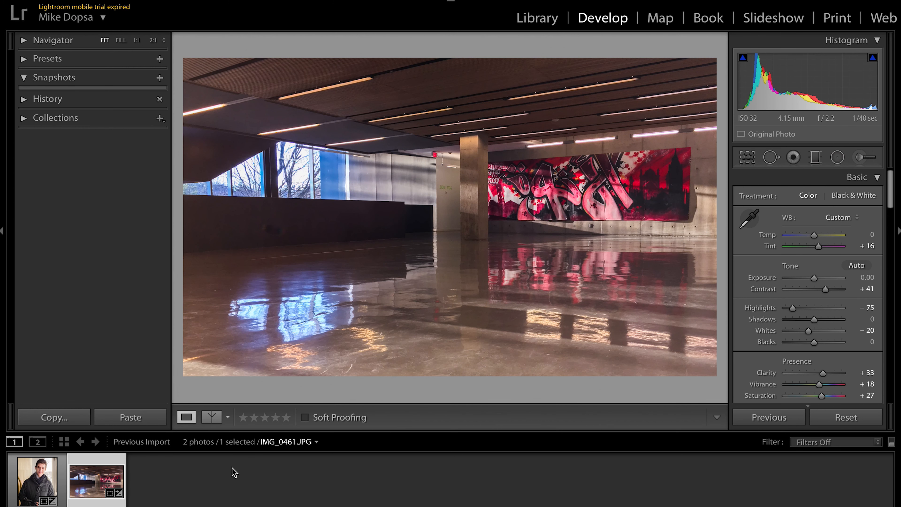
Select both the portrait and the graffiti hall photo and open their export settings
click(42, 479)
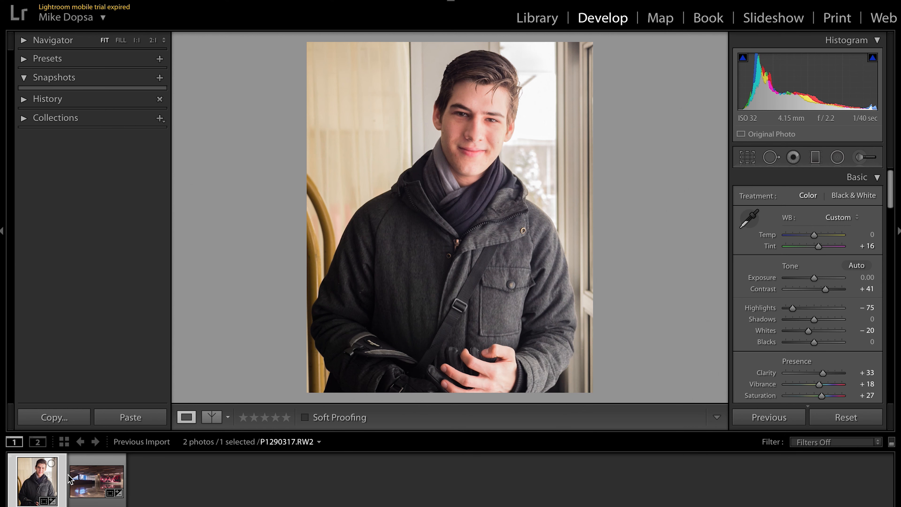
shift+click(91, 479)
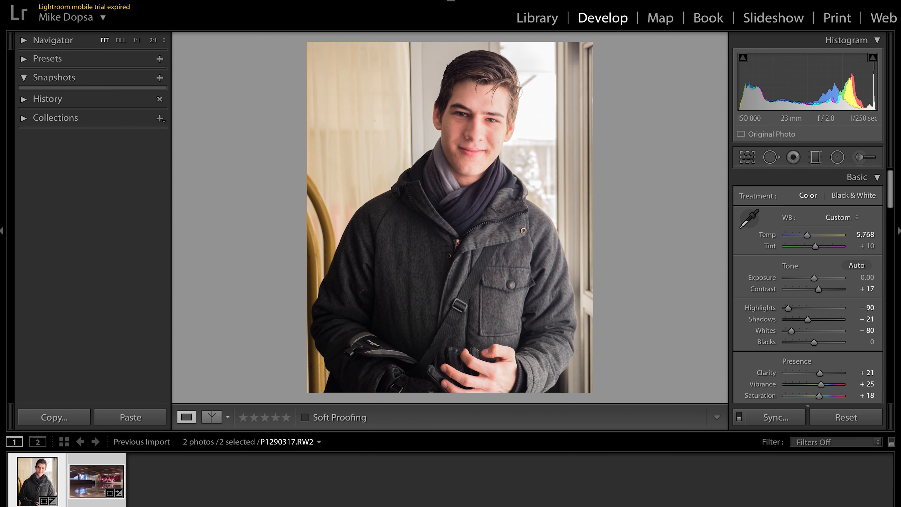
click(93, 0)
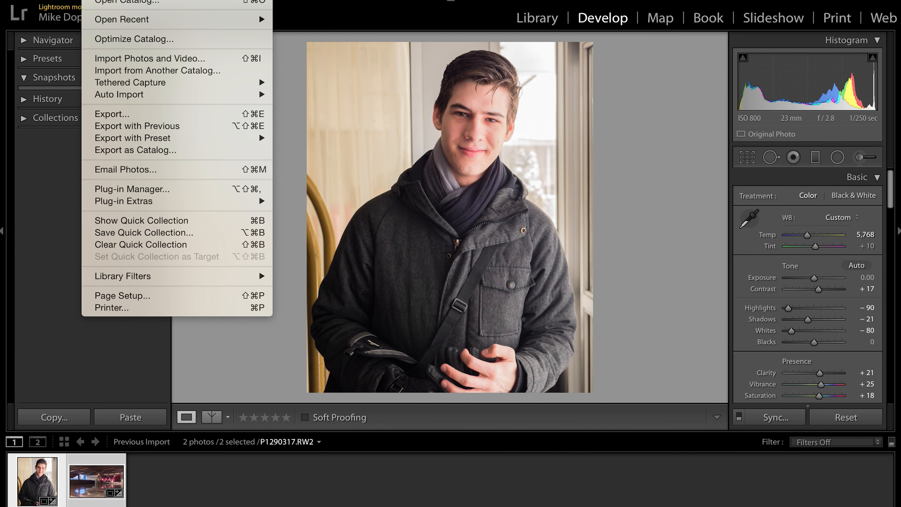
click(147, 115)
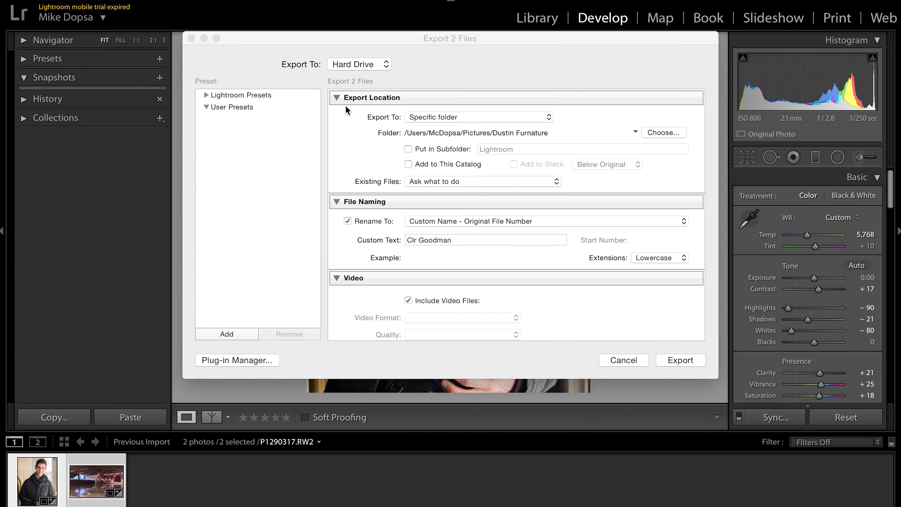
Set the export folder to the Desktop and review the remaining export settings
click(659, 134)
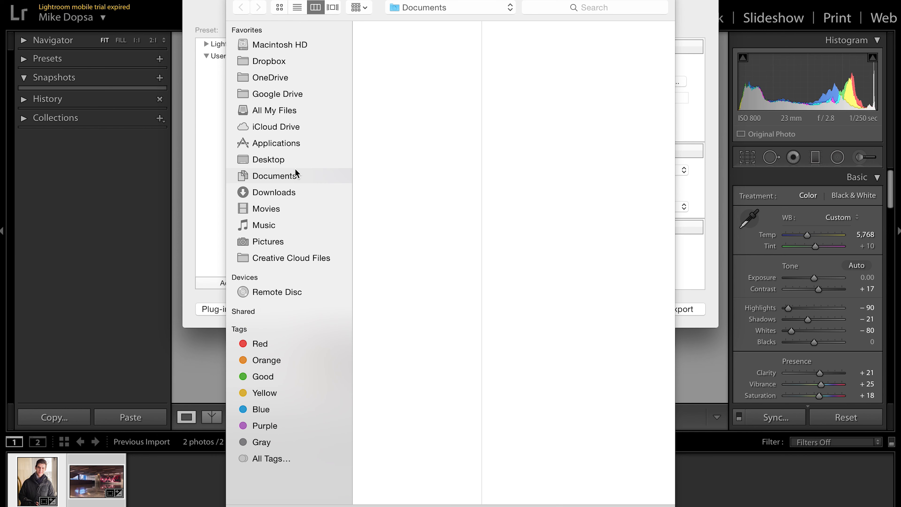
click(262, 159)
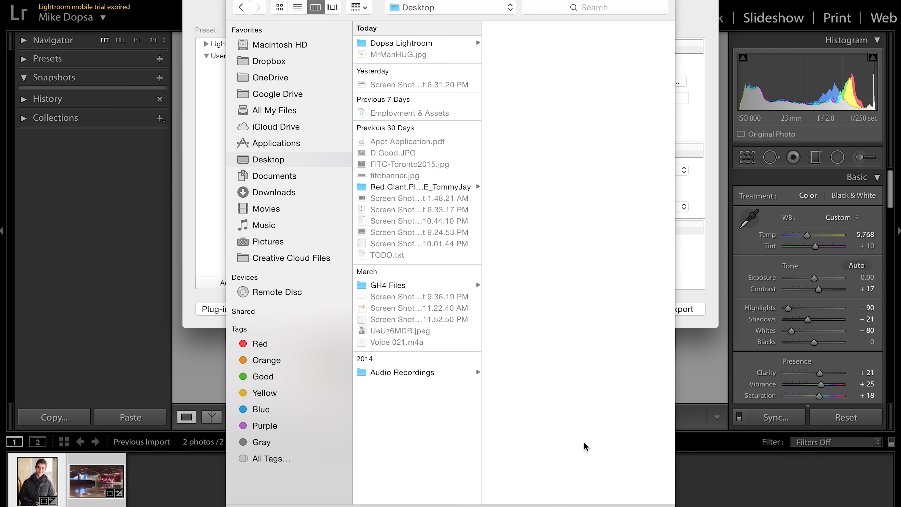
click(630, 501)
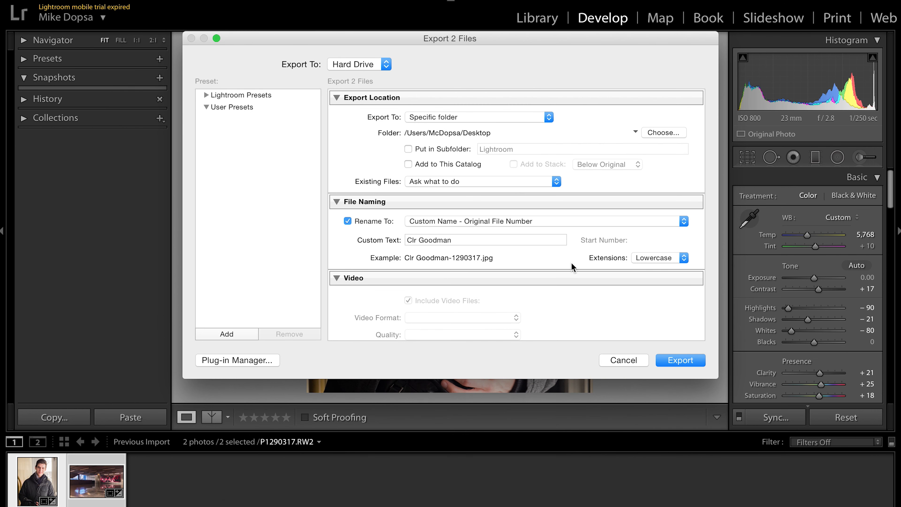
scroll(571, 266, down, 5)
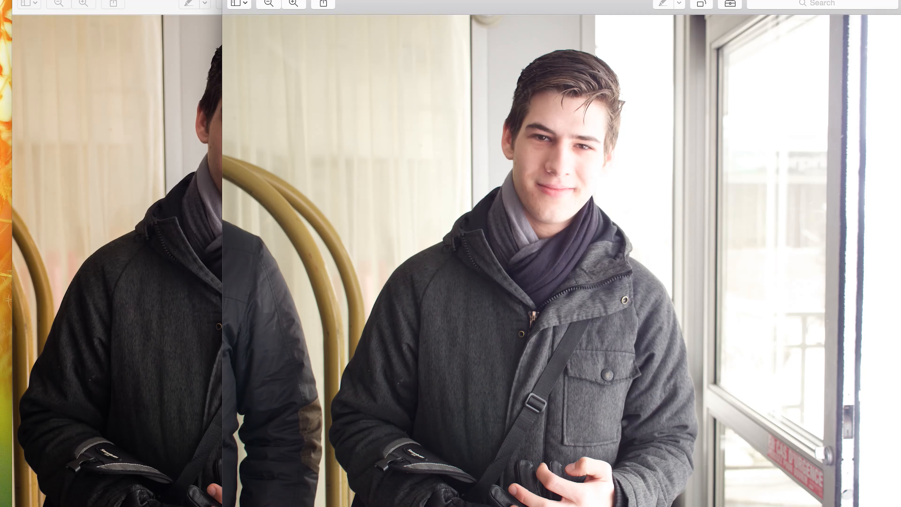
Switch to the image viewer and compare the portrait versions side by side, close the portrait, and bring the edited graffiti hall photo forward
key(super+grave)
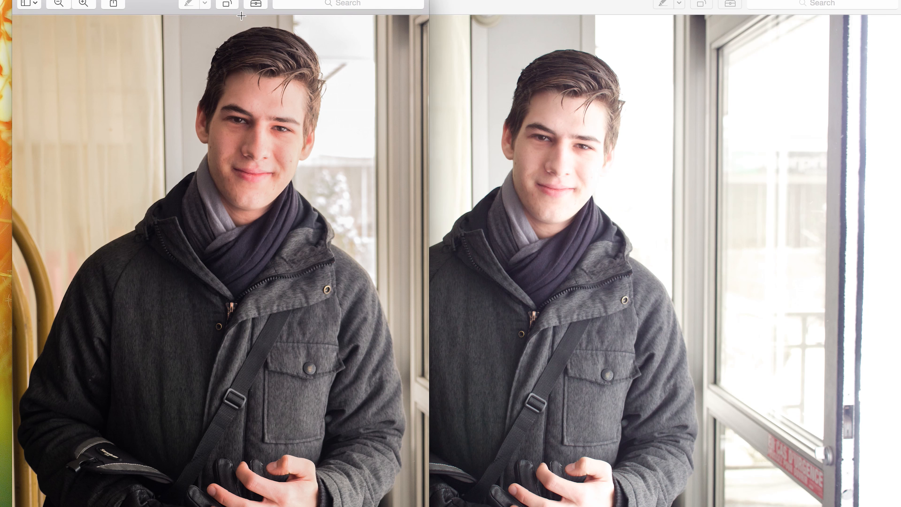
mouse_move(145, 1)
mouse_down()
mouse_move(439, 3)
mouse_move(88, 24)
mouse_move(98, 7)
mouse_move(133, 1)
mouse_up()
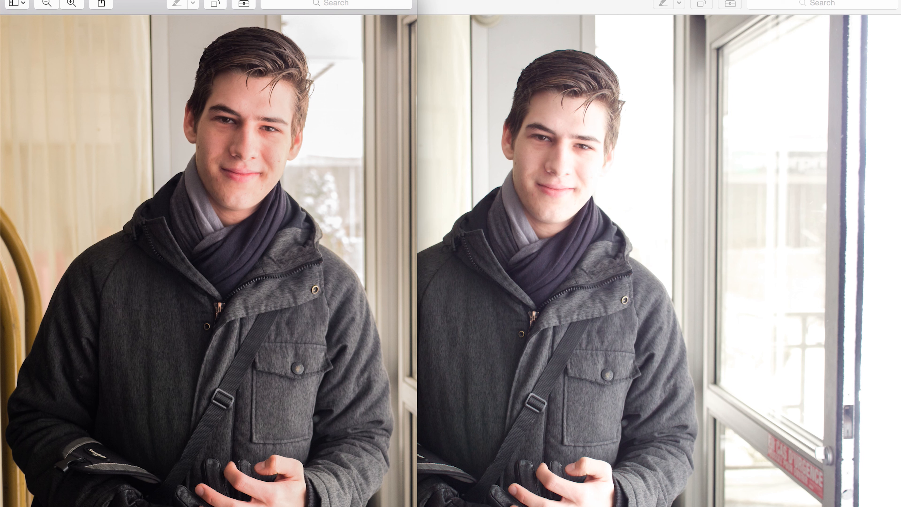
key(super+w)
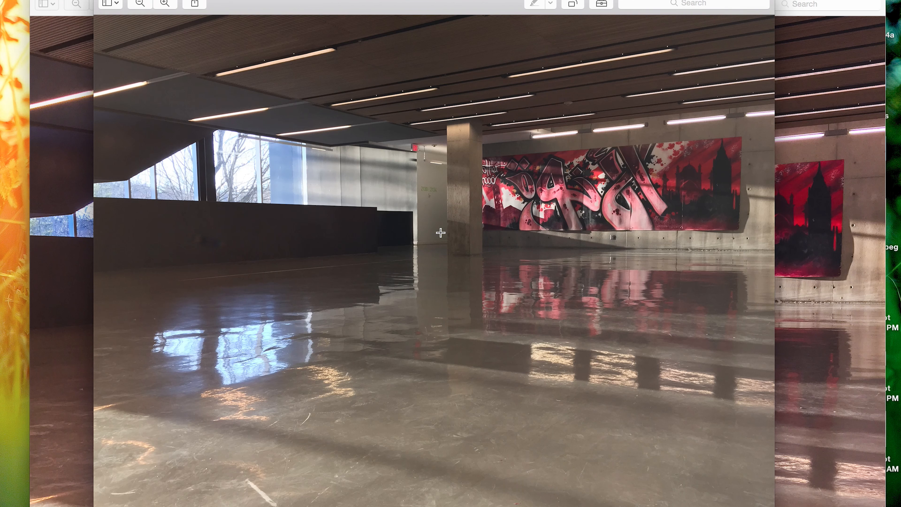
click(845, 196)
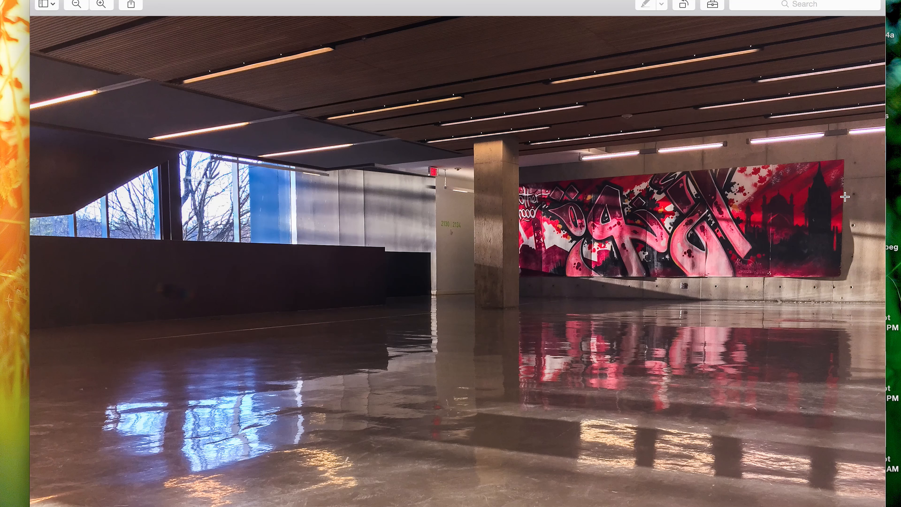